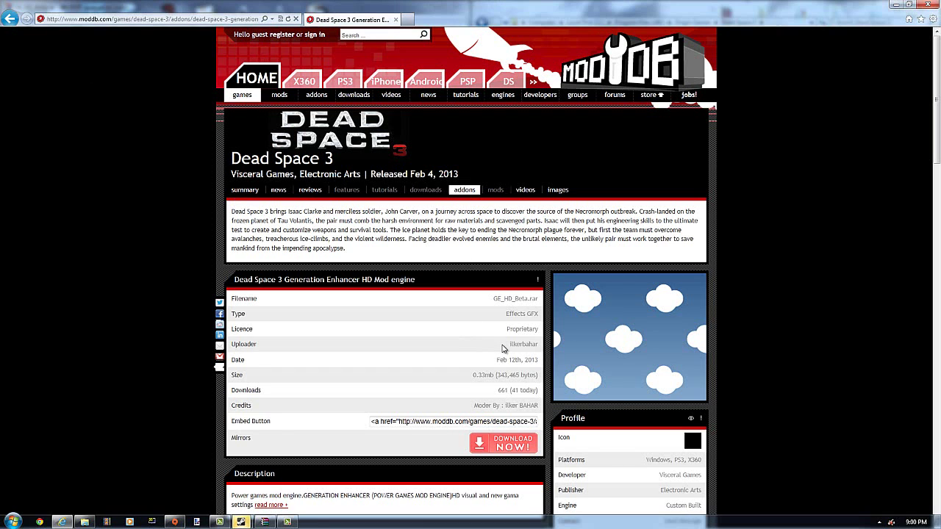
Step: Look over the mod's file details, then scroll toward the ORIGINAL vs HD MOD preview image
{"action": "left_click_drag", "start_coordinate": [504, 348], "coordinate": [539, 350]}
{"action": "left_click", "coordinate": [522, 250]}
{"action": "scroll", "coordinate": [512, 265], "scroll_direction": "down", "scroll_amount": 3}
{"action": "scroll", "coordinate": [513, 265], "scroll_direction": "down", "scroll_amount": 2}
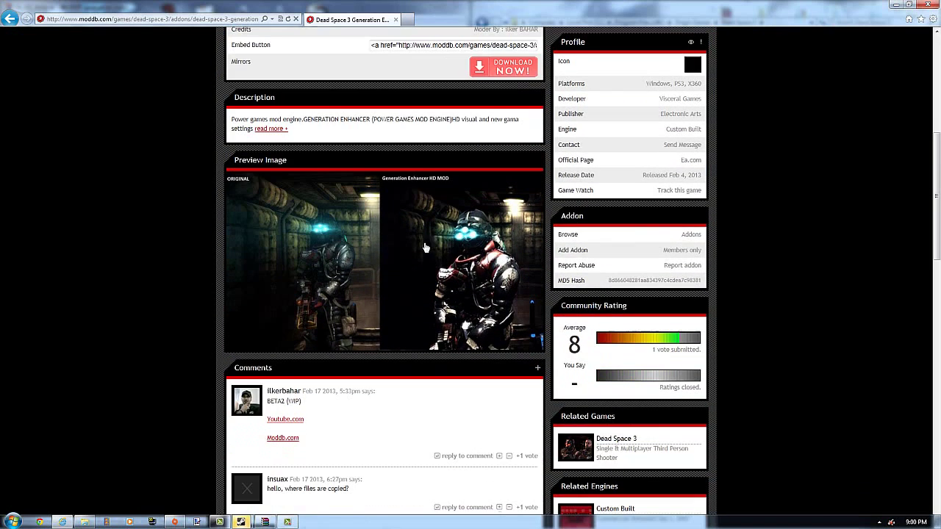
{"action": "scroll", "coordinate": [378, 243], "scroll_direction": "up", "scroll_amount": 1}
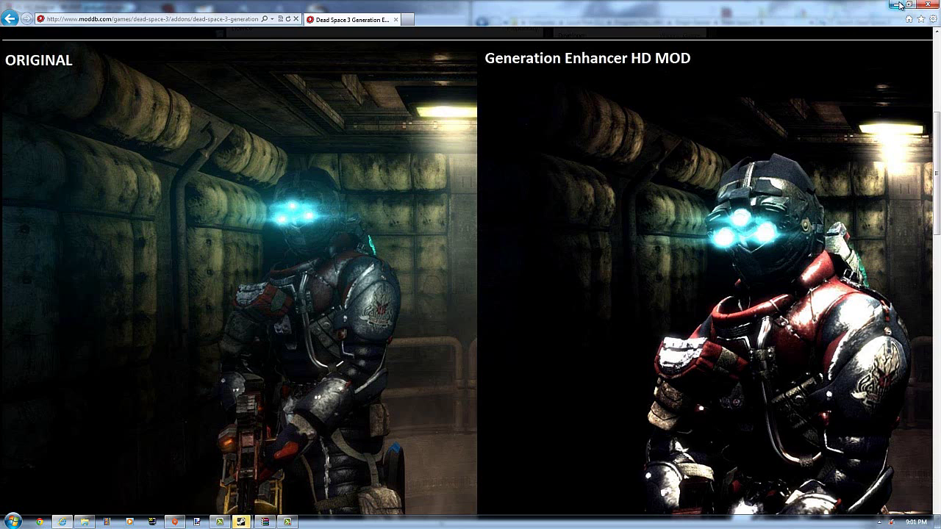
Step: Return to the dead space 3 mods results and reopen the Generation Enhancer HD Mod page
{"action": "left_click", "coordinate": [10, 17]}
{"action": "left_click", "coordinate": [156, 188]}
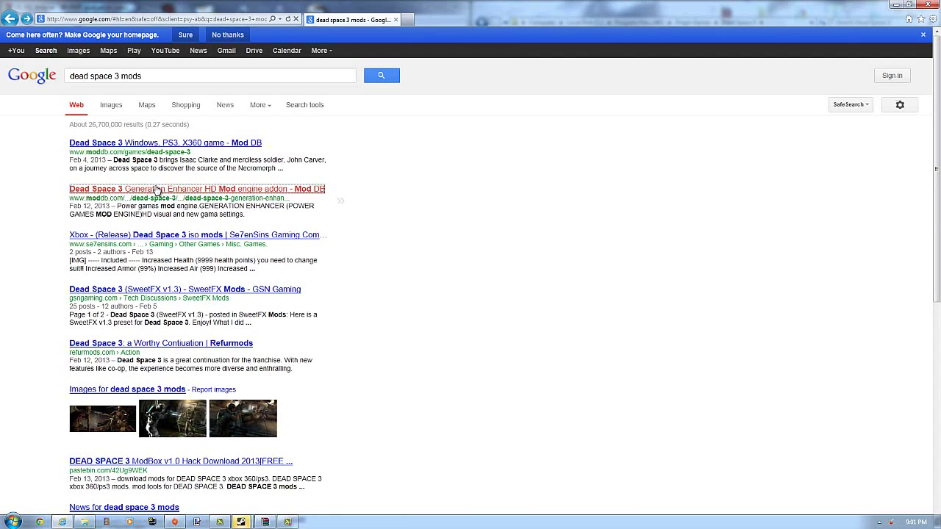
{"action": "scroll", "coordinate": [241, 186], "scroll_direction": "down", "scroll_amount": 3}
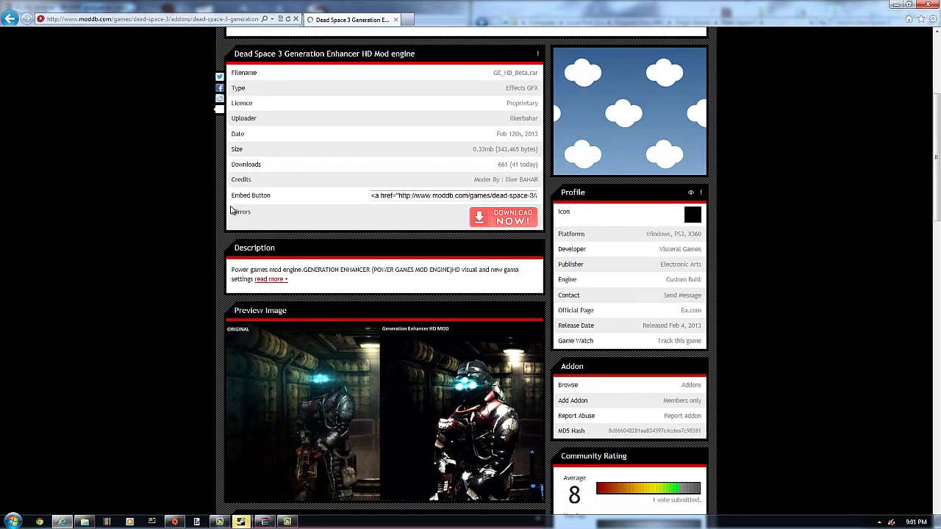
{"action": "scroll", "coordinate": [299, 241], "scroll_direction": "up", "scroll_amount": 3}
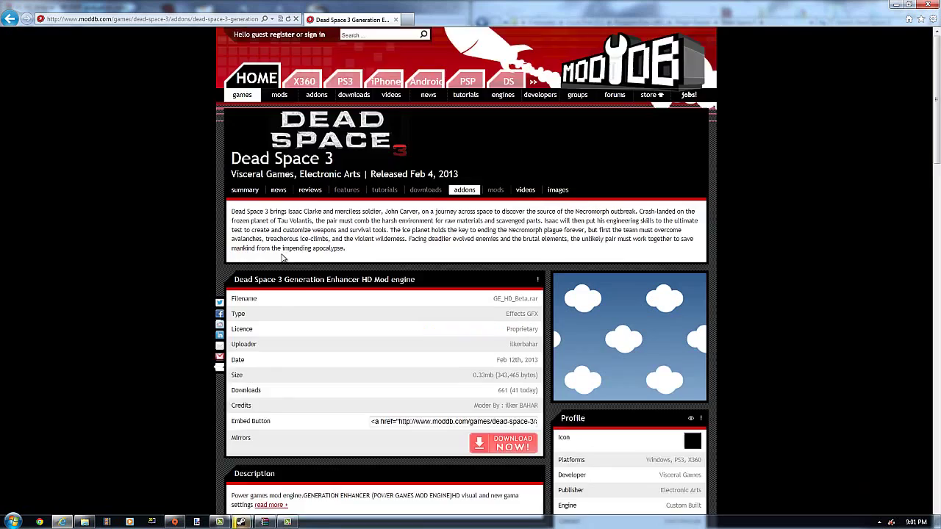
{"action": "scroll", "coordinate": [287, 250], "scroll_direction": "down", "scroll_amount": 2}
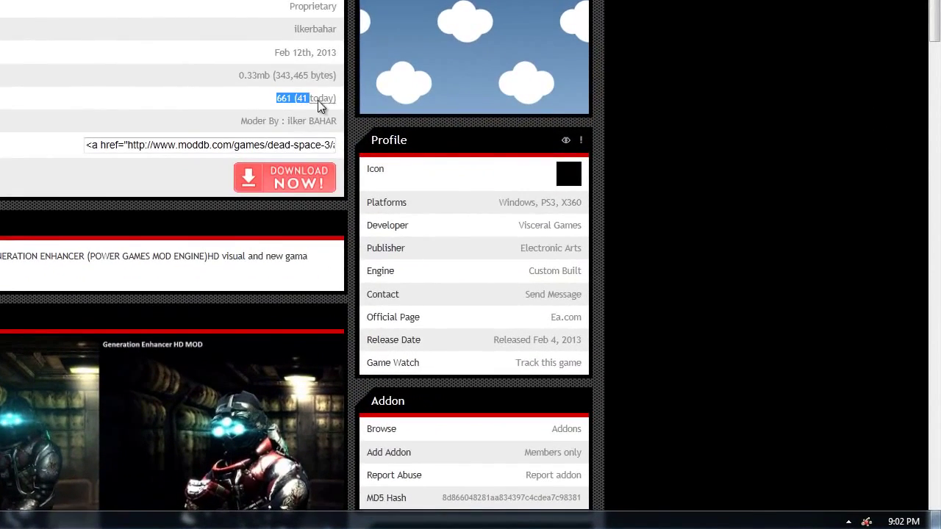
Step: Highlight the 661 (41 today) download count and scroll the page back to its top
{"action": "left_click_drag", "start_coordinate": [317, 100], "coordinate": [335, 103]}
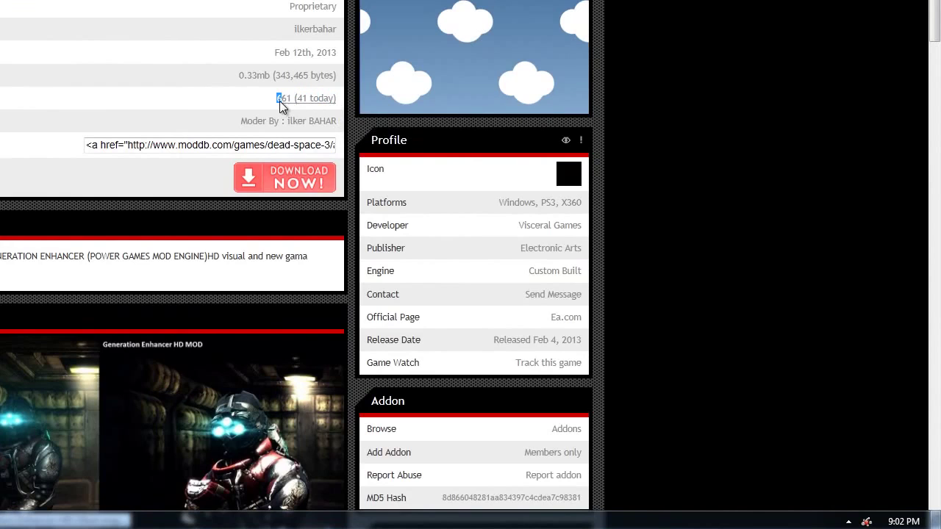
{"action": "left_click_drag", "start_coordinate": [280, 101], "coordinate": [338, 99]}
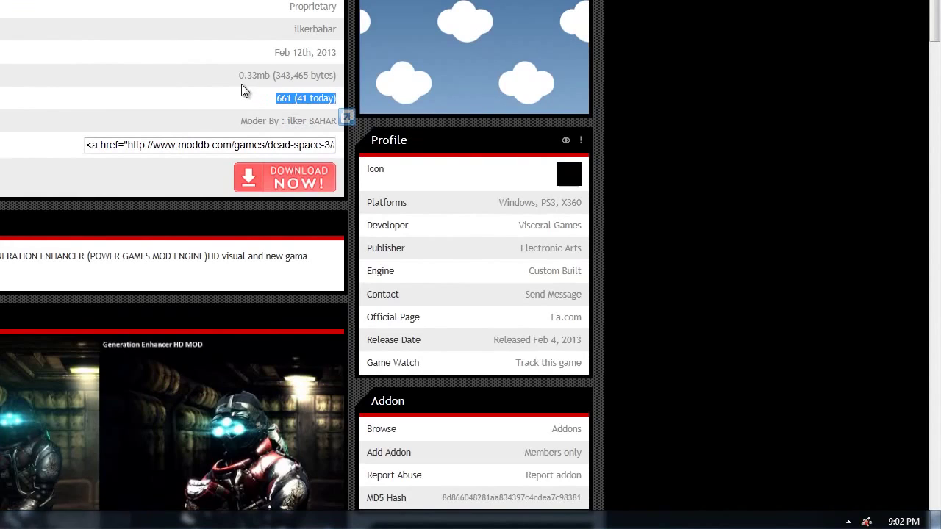
{"action": "scroll", "coordinate": [182, 69], "scroll_direction": "down", "scroll_amount": 10}
{"action": "scroll", "coordinate": [179, 65], "scroll_direction": "up", "scroll_amount": 5}
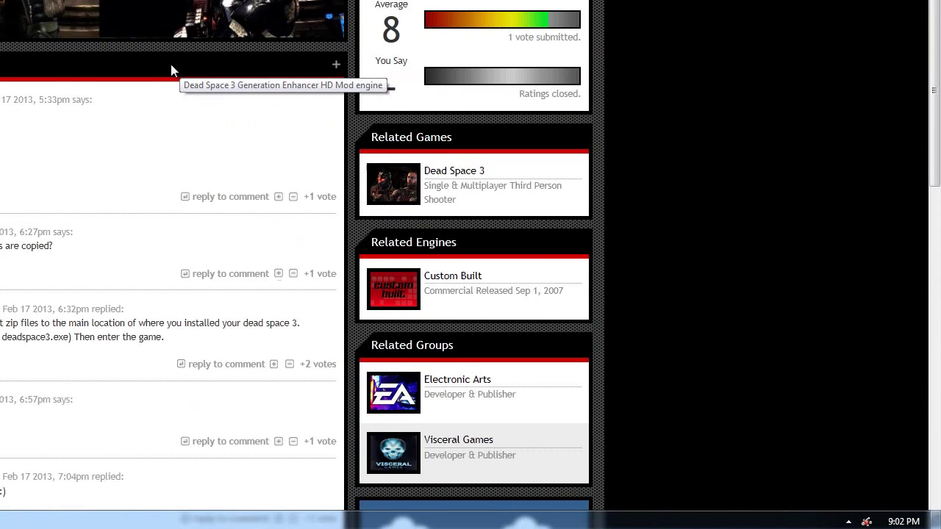
{"action": "scroll", "coordinate": [170, 64], "scroll_direction": "up", "scroll_amount": 5}
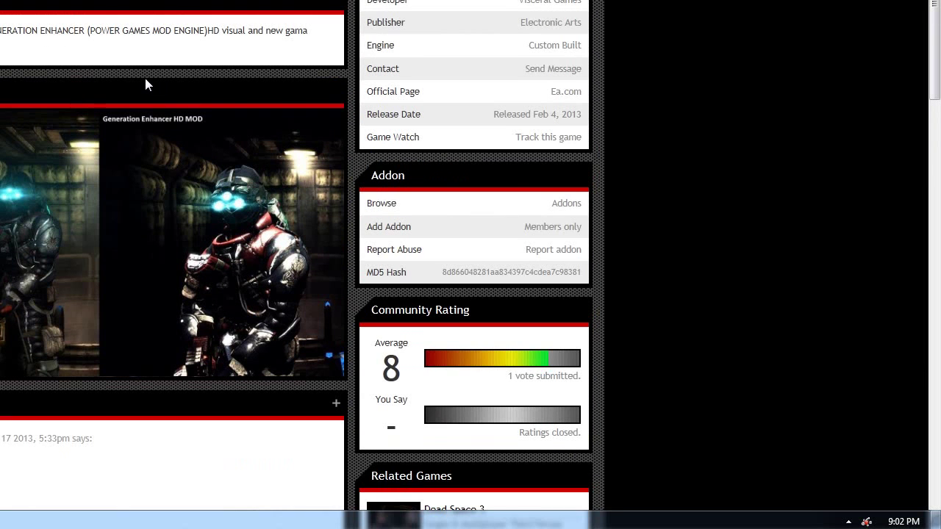
{"action": "scroll", "coordinate": [143, 77], "scroll_direction": "down", "scroll_amount": 5}
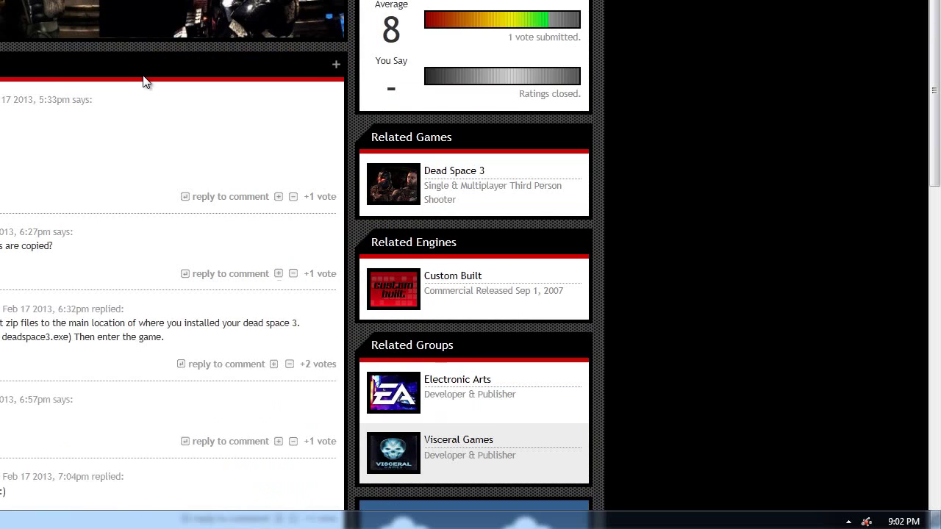
{"action": "scroll", "coordinate": [140, 80], "scroll_direction": "up", "scroll_amount": 3}
{"action": "scroll", "coordinate": [133, 78], "scroll_direction": "up", "scroll_amount": 2}
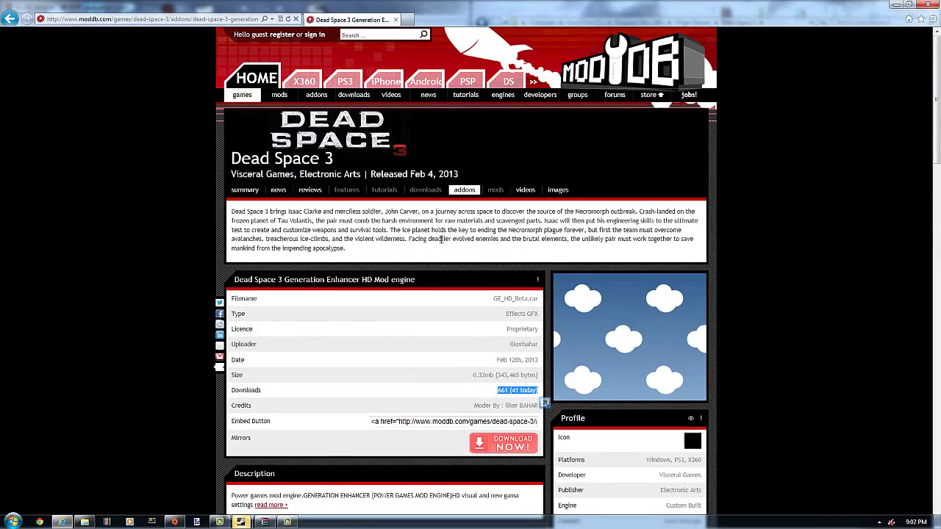
{"action": "scroll", "coordinate": [441, 239], "scroll_direction": "down", "scroll_amount": 5}
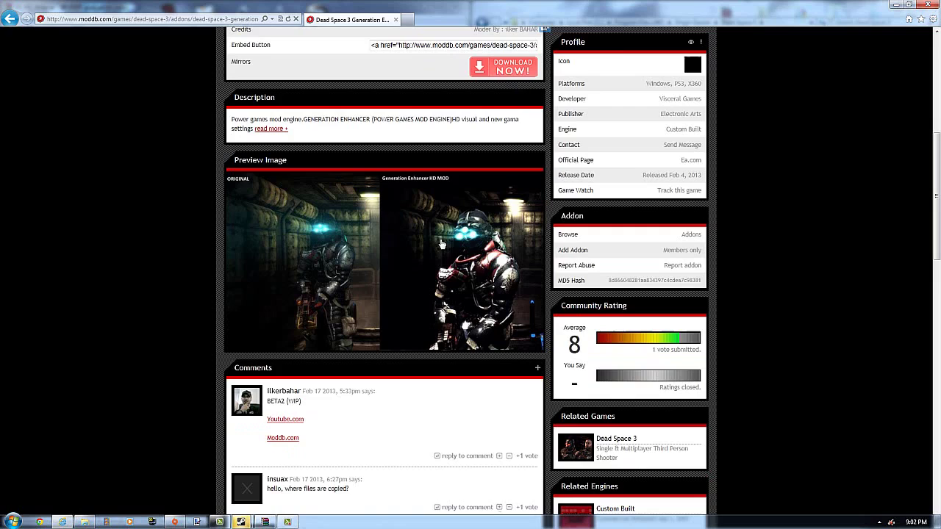
{"action": "scroll", "coordinate": [434, 235], "scroll_direction": "up", "scroll_amount": 5}
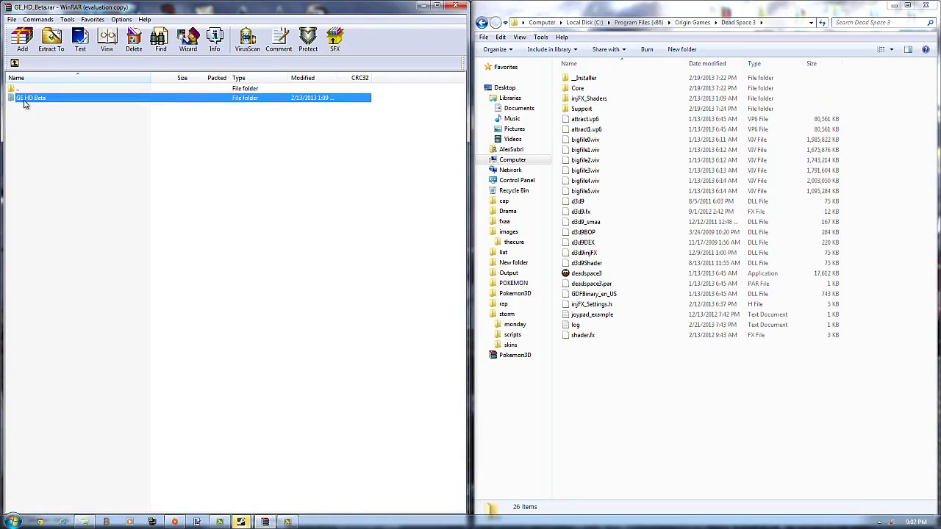
Step: Drag all ten GE HD Beta mod files into the Dead Space 3 folder, declining to replace d3d9.dll
{"action": "double_click", "coordinate": [28, 100]}
{"action": "left_click_drag", "start_coordinate": [90, 205], "coordinate": [52, 84]}
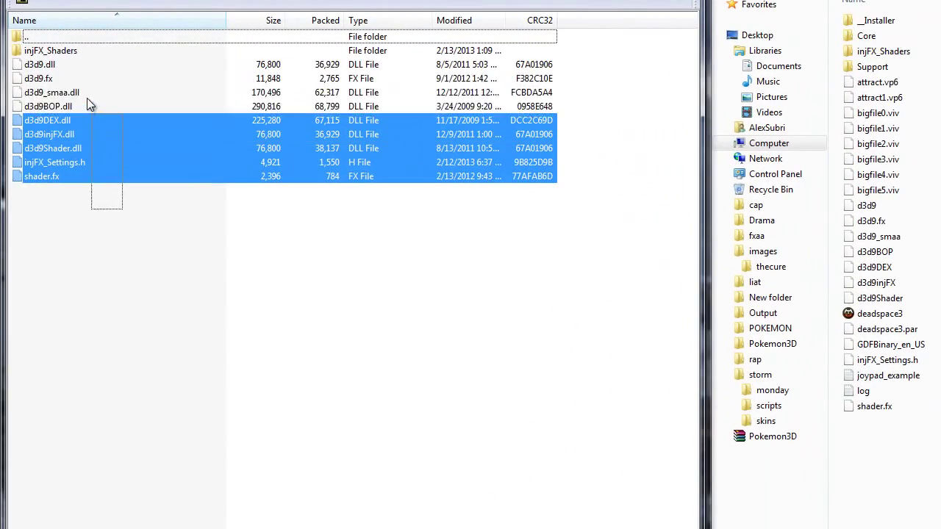
{"action": "left_click_drag", "start_coordinate": [71, 46], "coordinate": [70, 47]}
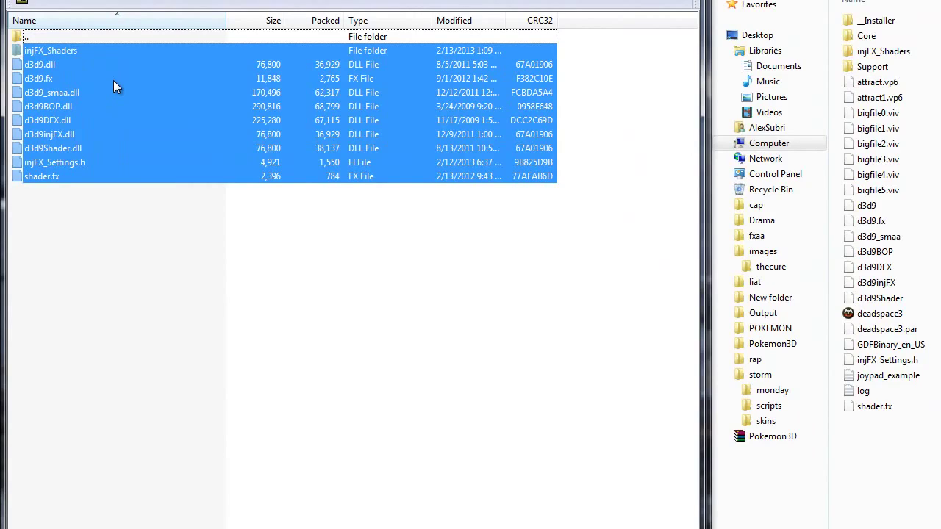
{"action": "left_click_drag", "start_coordinate": [113, 86], "coordinate": [940, 377]}
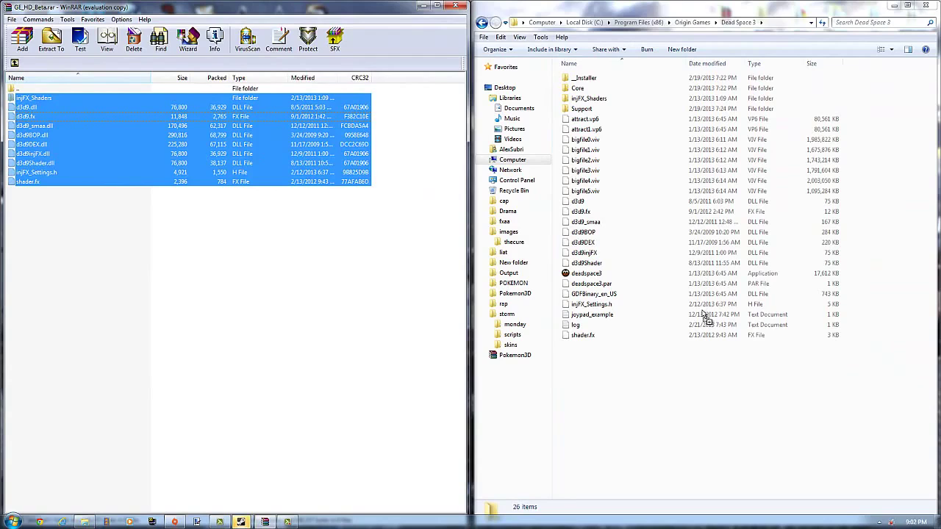
{"action": "left_click_drag", "start_coordinate": [704, 316], "coordinate": [703, 316]}
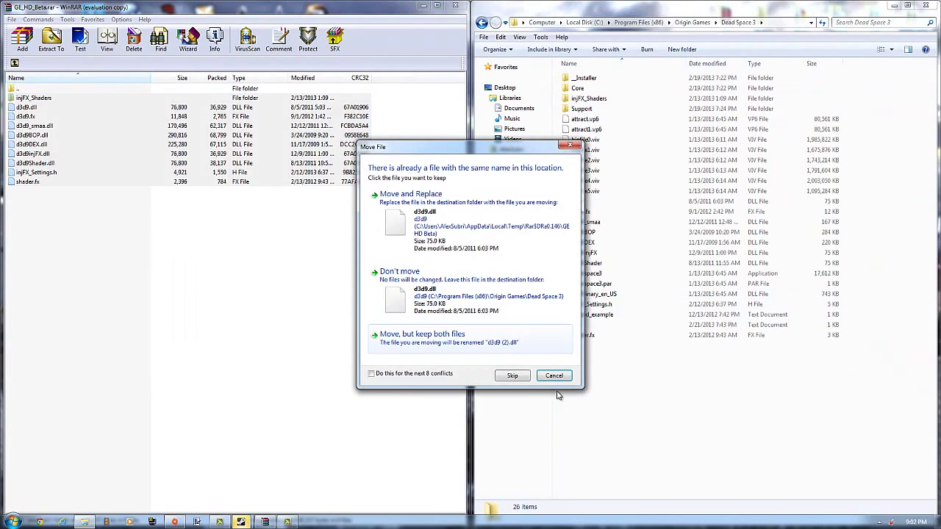
{"action": "left_click", "coordinate": [555, 376]}
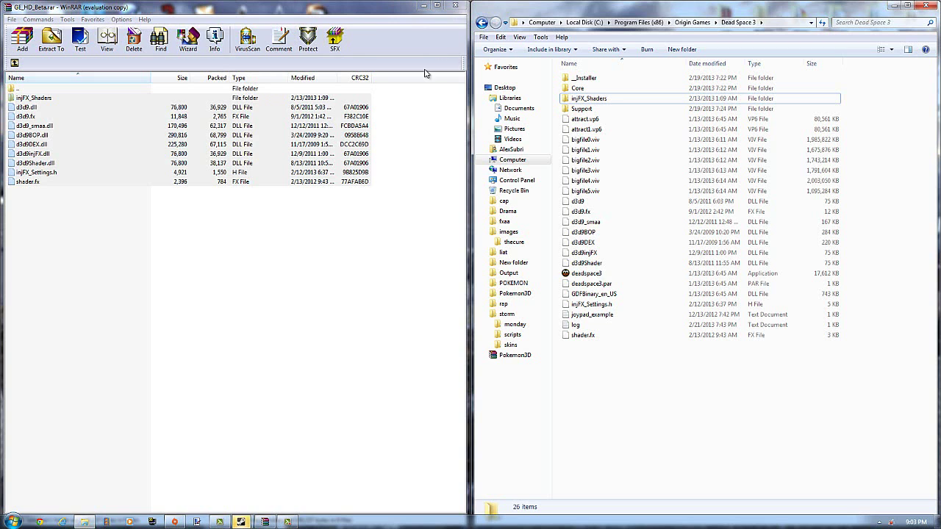
Step: Bring WinRAR forward, select all archive entries, and restore it to a floating window
{"action": "left_click", "coordinate": [448, 19]}
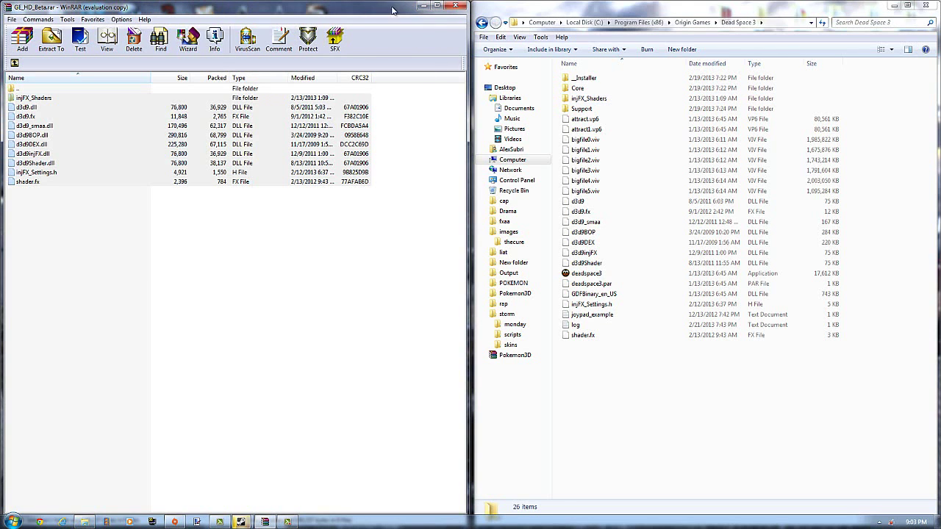
{"action": "key", "text": "ctrl+a"}
{"action": "left_click_drag", "start_coordinate": [394, 11], "coordinate": [435, 31]}
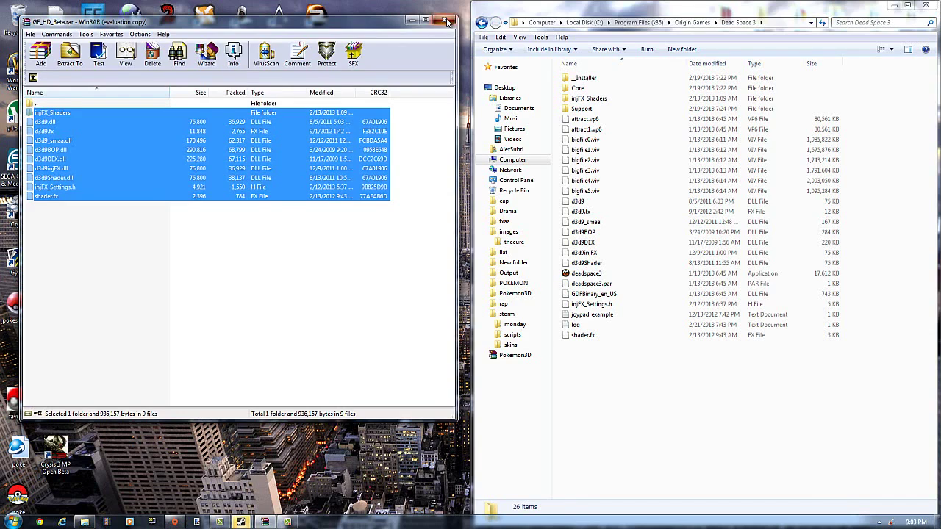
Step: Close WinRAR and maximize the Explorer window showing the Dead Space 3 game folder
{"action": "left_click", "coordinate": [446, 22]}
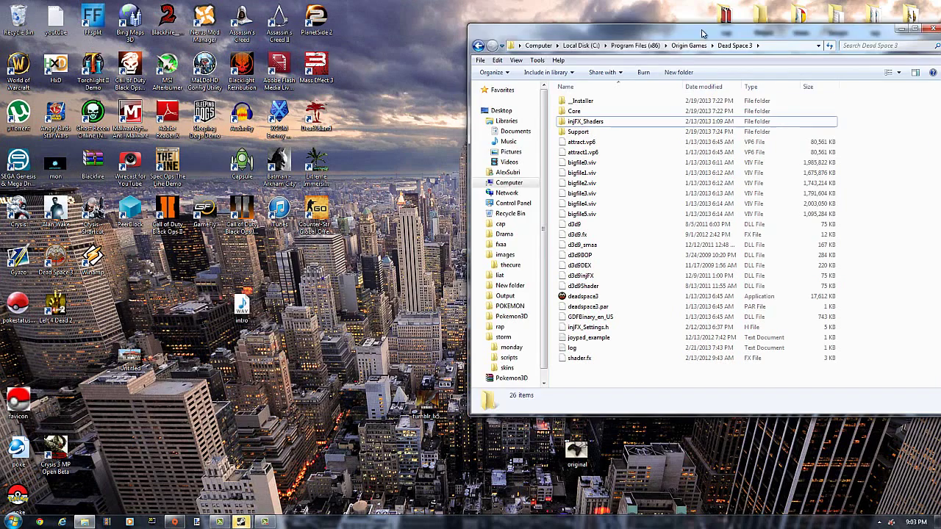
{"action": "left_click_drag", "start_coordinate": [717, 7], "coordinate": [455, 1]}
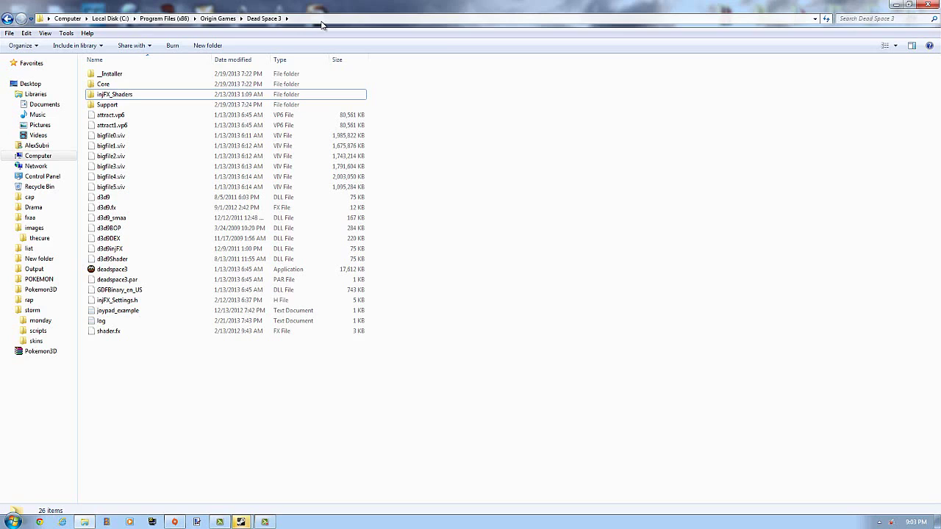